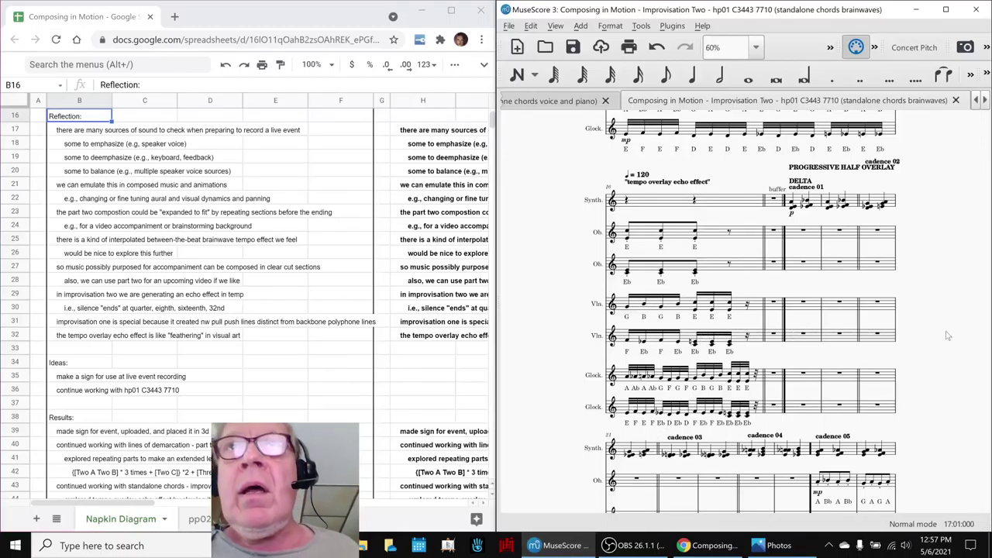
Step: Select the opening Synth rest and play Improvisation Two from measure 16
{"action": "left_click", "coordinate": [626, 203]}
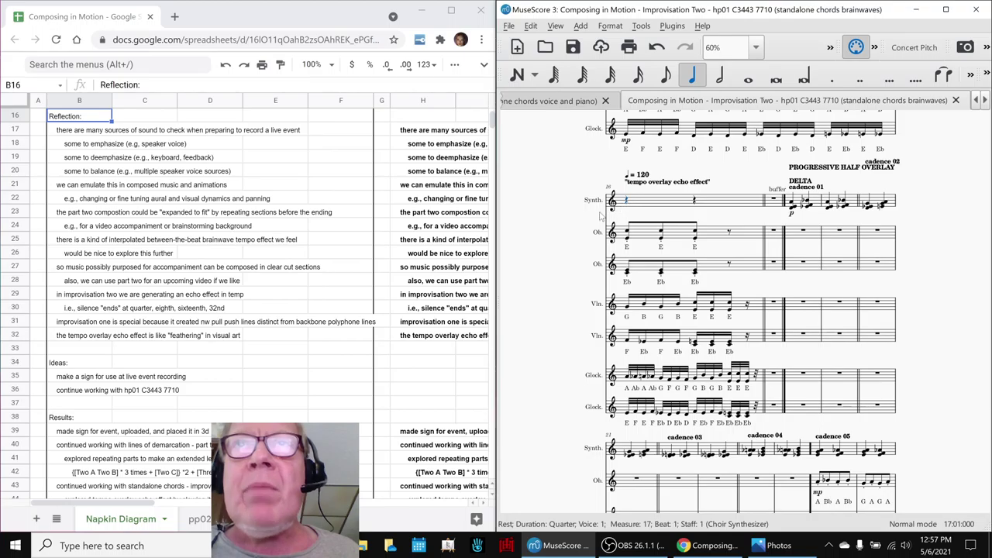
{"action": "left_click", "coordinate": [565, 237]}
{"action": "key", "text": "space"}
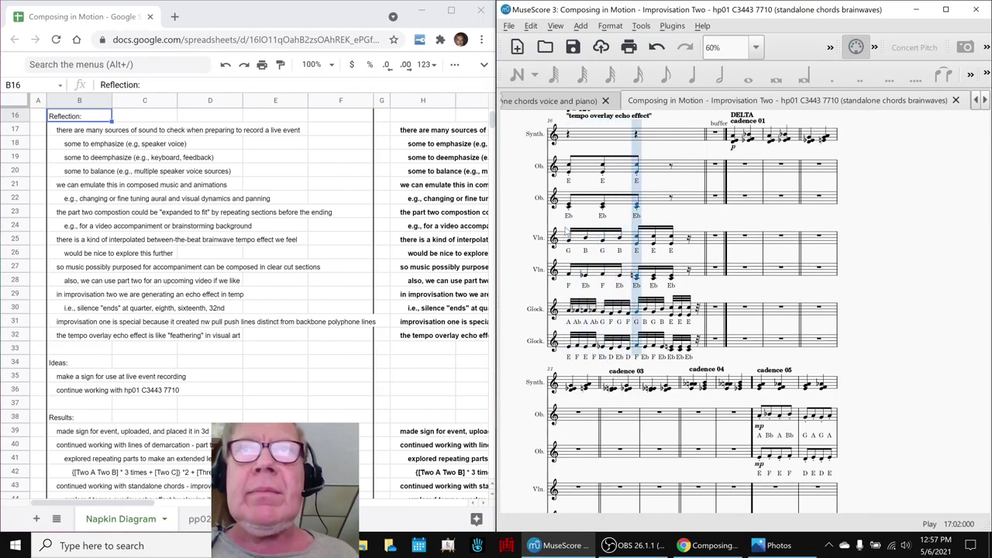
{"action": "key", "text": "space"}
Step: Play back from the measure 17 Synth rest, then undo the tempo to quarter note = 15
{"action": "scroll", "coordinate": [586, 236], "scroll_direction": "up", "scroll_amount": 1}
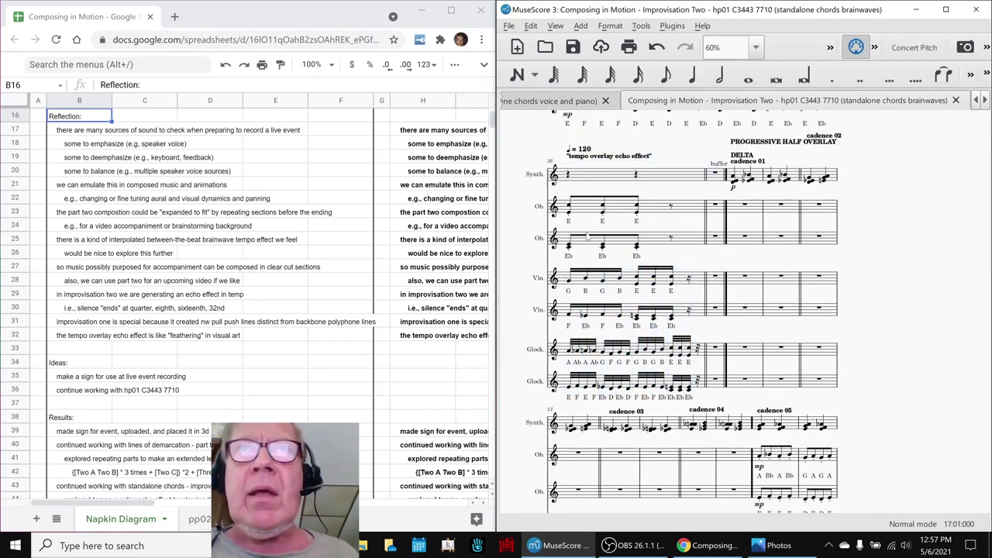
{"action": "left_click", "coordinate": [569, 177]}
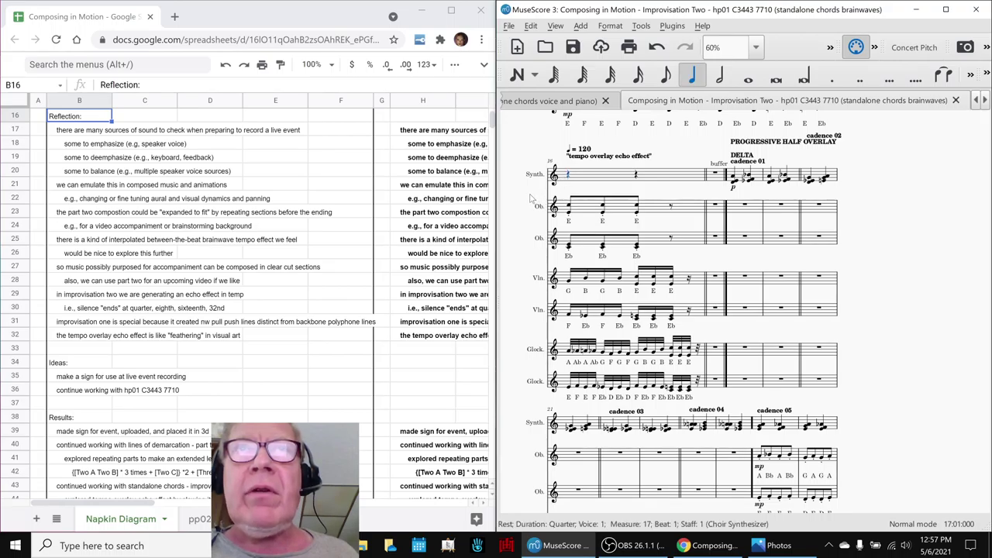
{"action": "key", "text": "space"}
{"action": "key", "text": "space"}
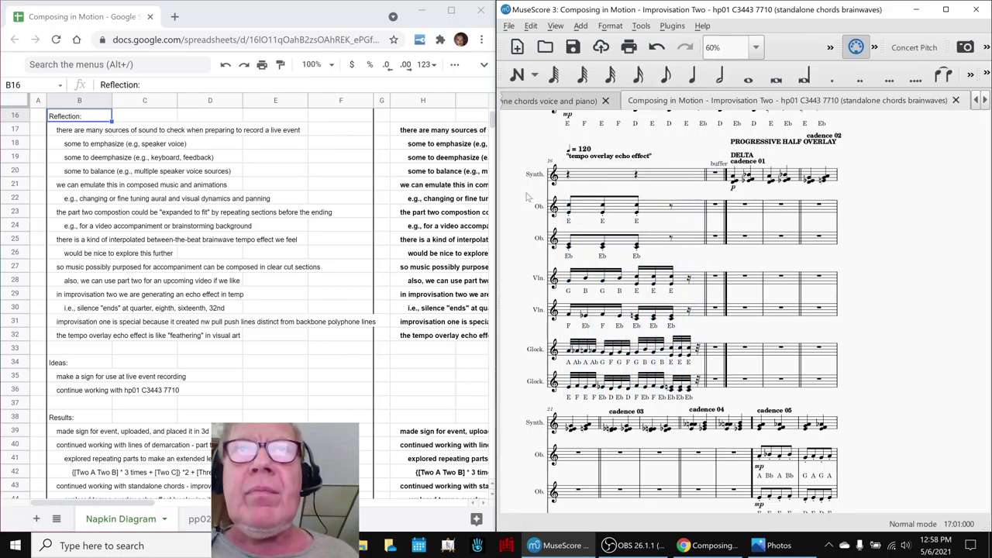
{"action": "key", "text": "ctrl+z"}
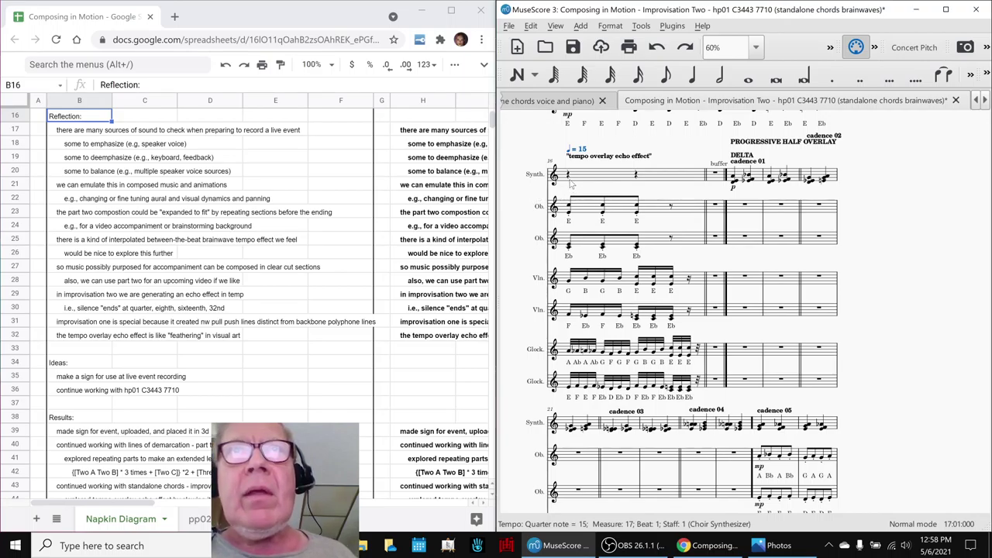
{"action": "key", "text": "space"}
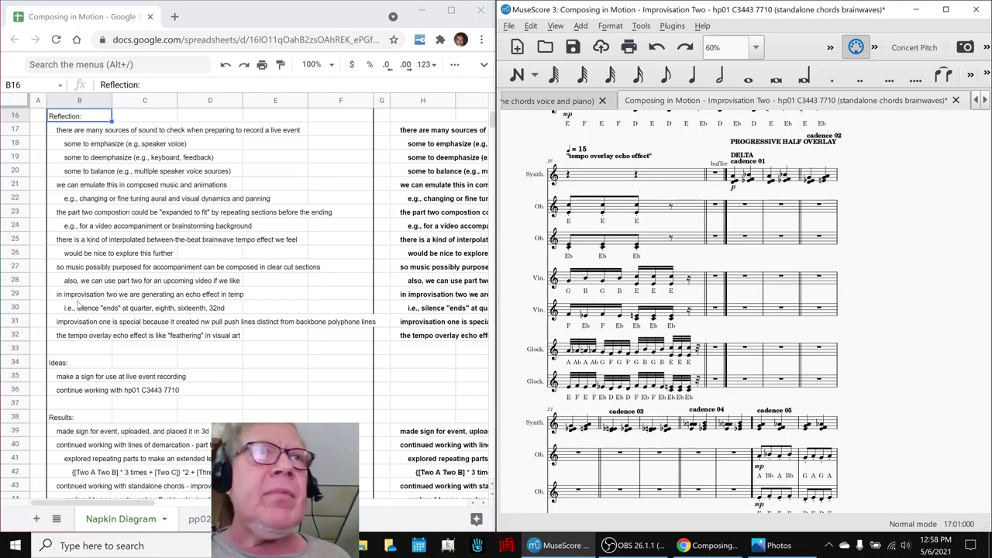
{"action": "left_click", "coordinate": [83, 334]}
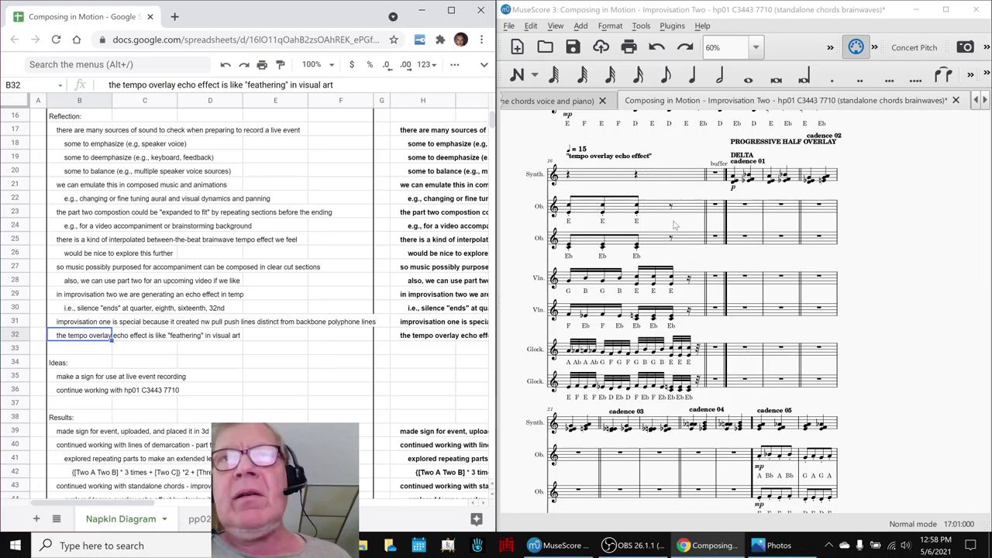
{"action": "left_click", "coordinate": [552, 148]}
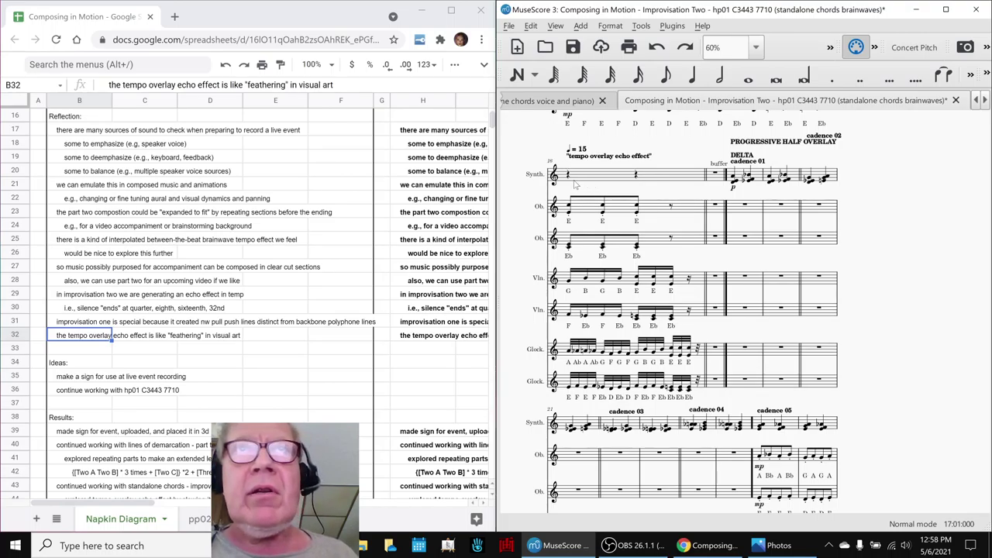
{"action": "left_click", "coordinate": [591, 150]}
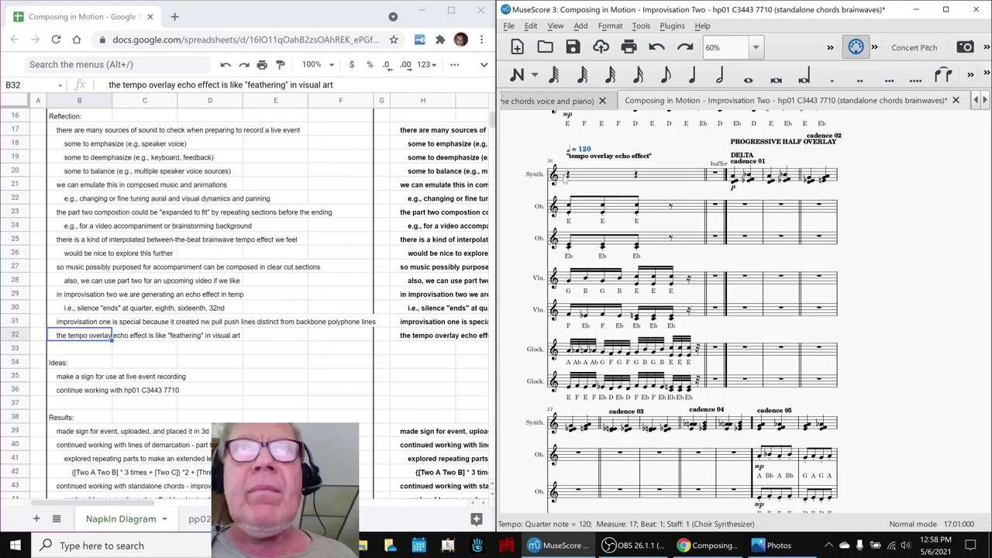
Step: Play Improvisation Two from the measure 17 Synth rest, check OBS, then return to the session notes
{"action": "left_click", "coordinate": [568, 176]}
{"action": "key", "text": "space"}
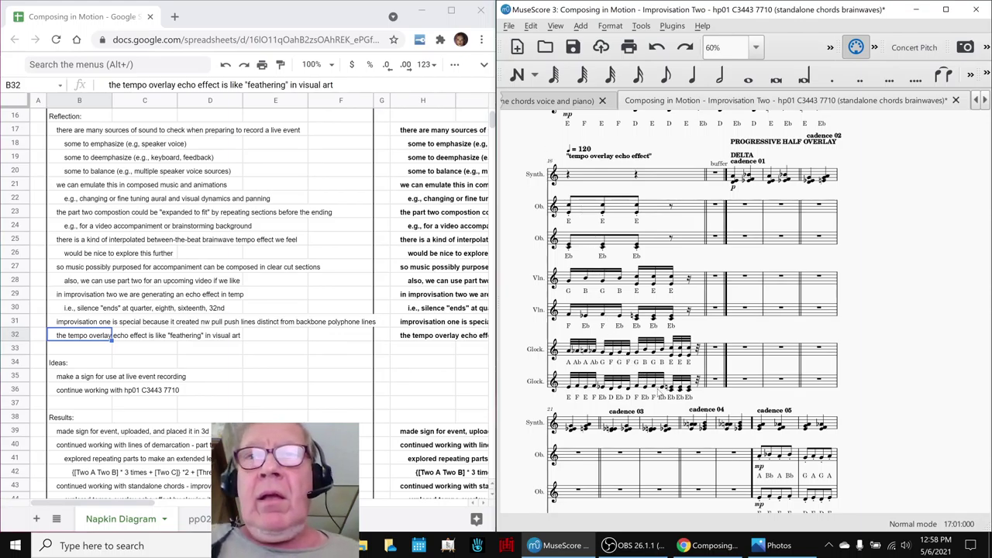
{"action": "left_click", "coordinate": [641, 547]}
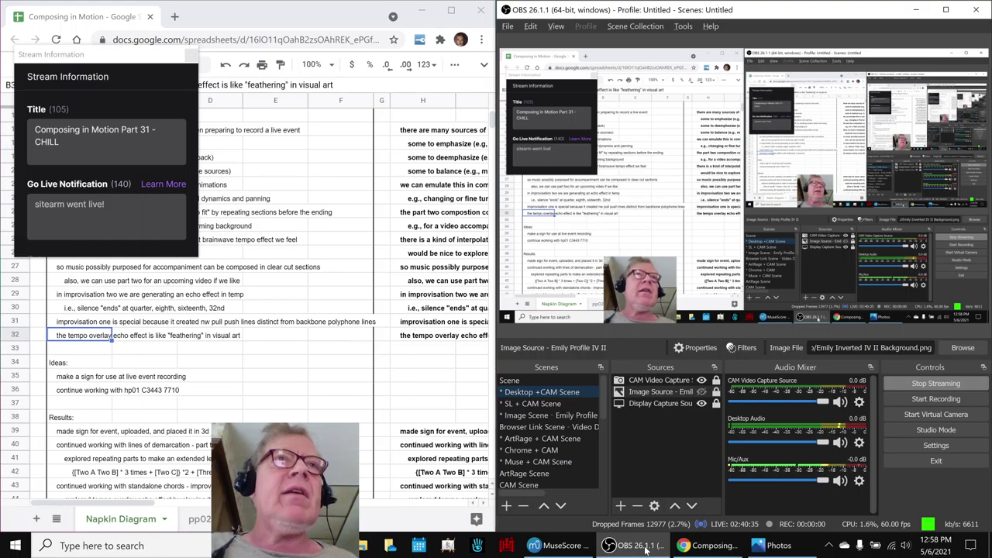
{"action": "left_click", "coordinate": [643, 548]}
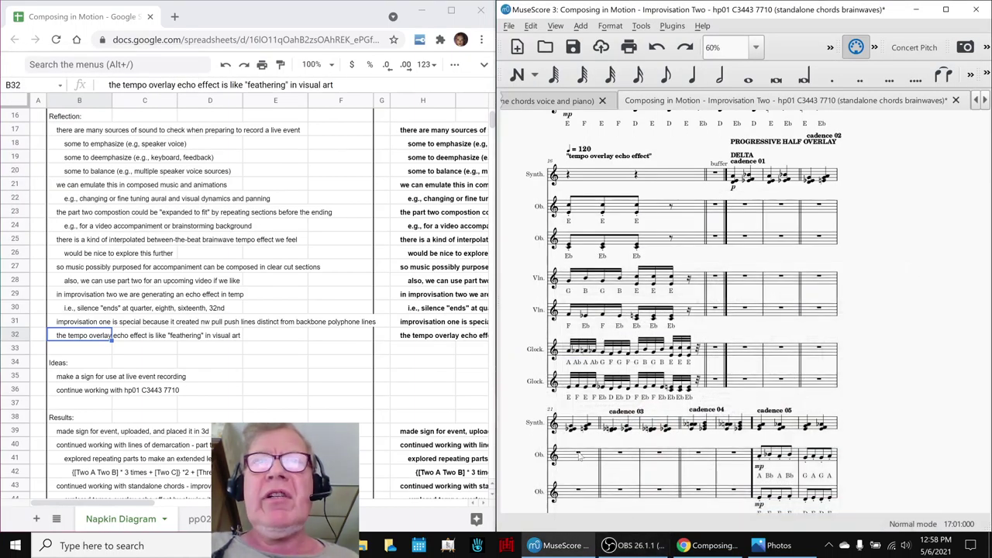
{"action": "left_click", "coordinate": [166, 134]}
Step: Shift the Napkin Diagram sheet right and review the reflection notes in H17 through H20
{"action": "key", "text": "Right"}
{"action": "key", "text": "Right"}
{"action": "key", "text": "Right"}
{"action": "key", "text": "Right"}
{"action": "key", "text": "Right"}
{"action": "key", "text": "Right"}
{"action": "key", "text": "Right"}
{"action": "key", "text": "Right"}
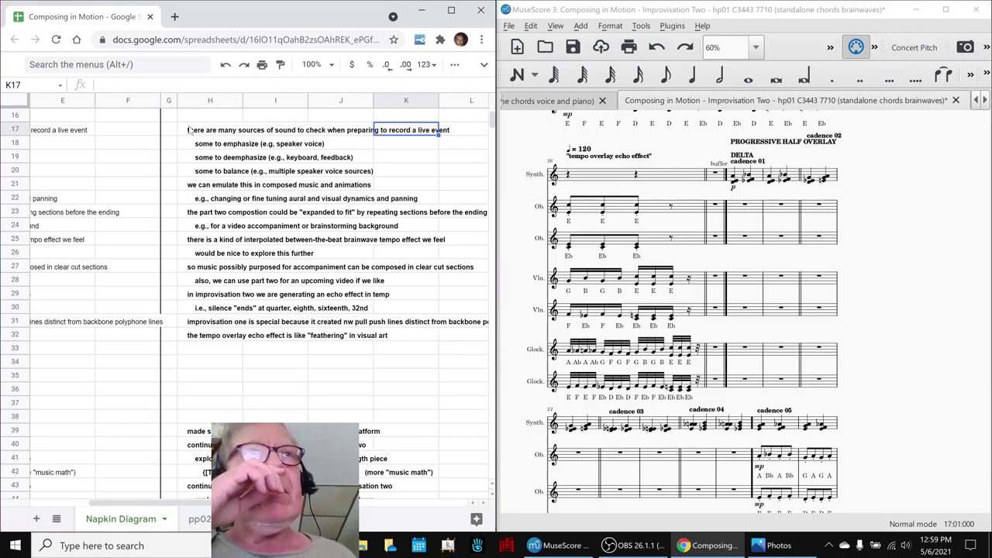
{"action": "left_click", "coordinate": [188, 130]}
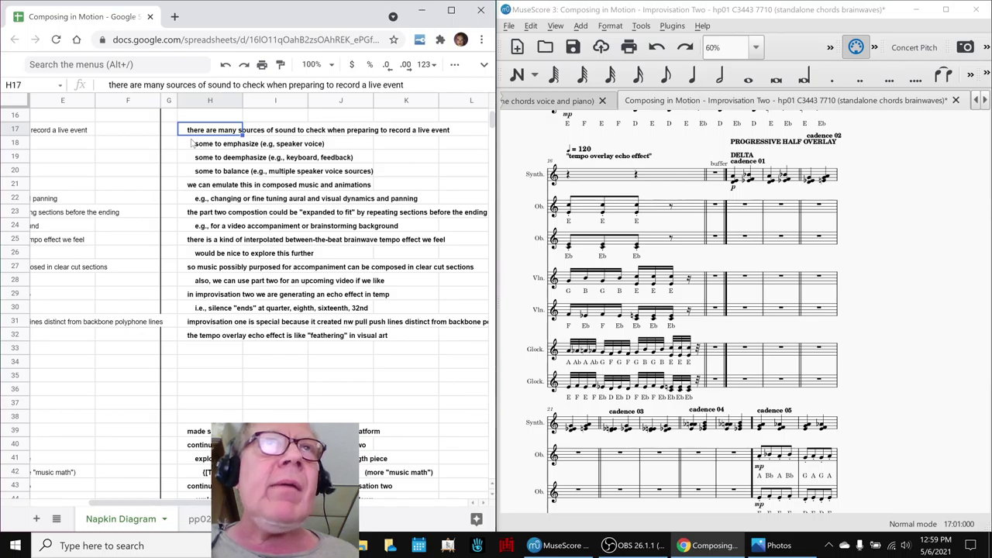
{"action": "left_click", "coordinate": [198, 147]}
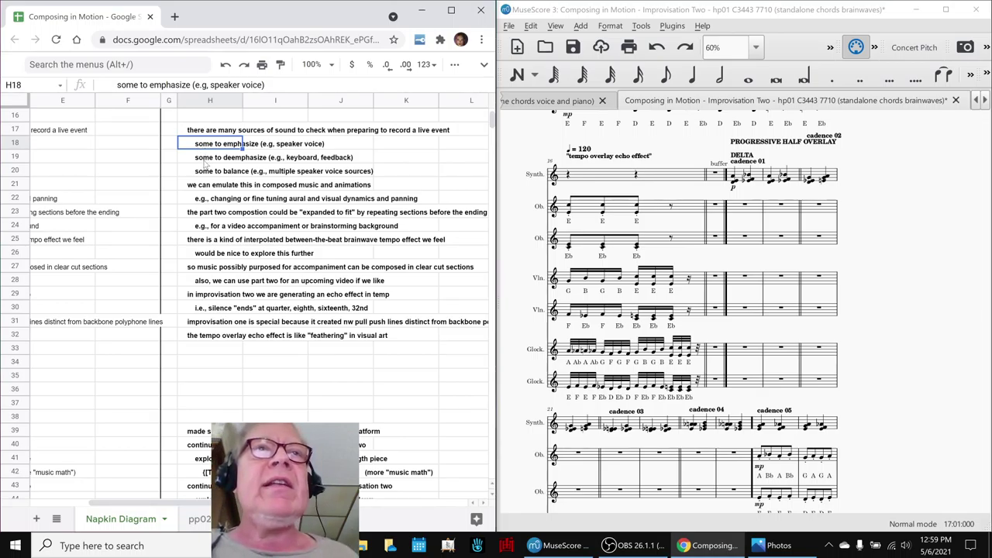
{"action": "left_click", "coordinate": [208, 159]}
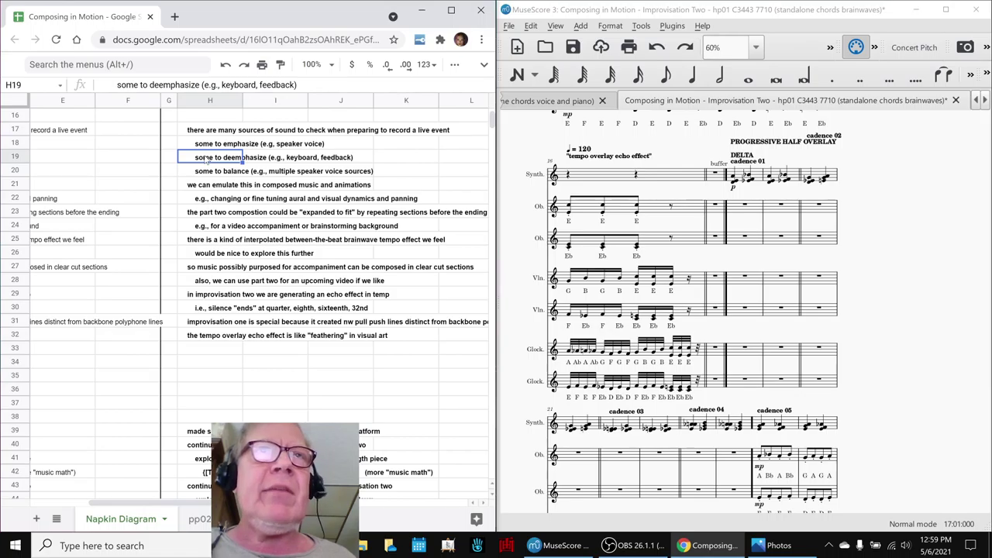
{"action": "left_click", "coordinate": [207, 173]}
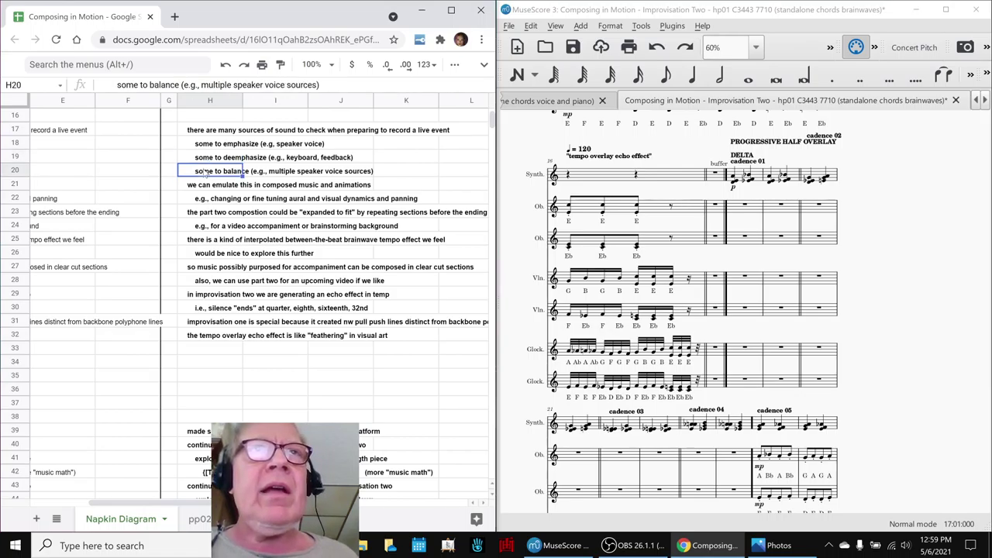
{"action": "left_click", "coordinate": [537, 144]}
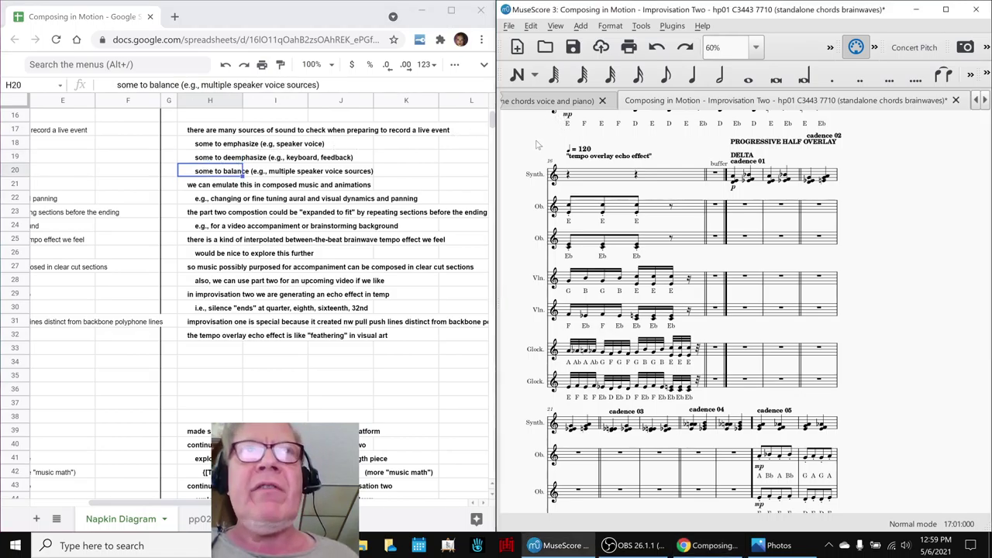
Step: Switch to the Improvisation One score and play it back briefly
{"action": "left_click", "coordinate": [540, 104]}
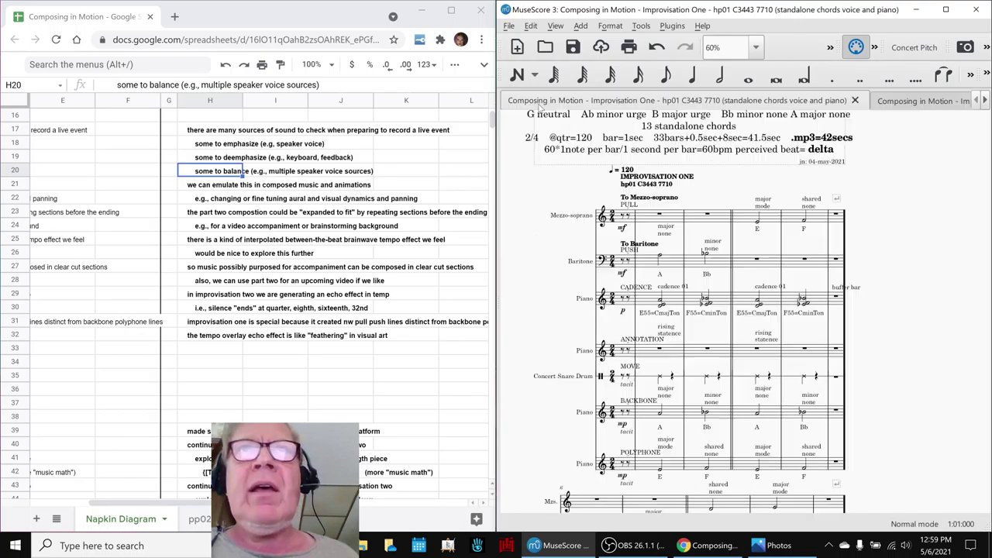
{"action": "left_click", "coordinate": [643, 221]}
{"action": "left_click", "coordinate": [539, 258]}
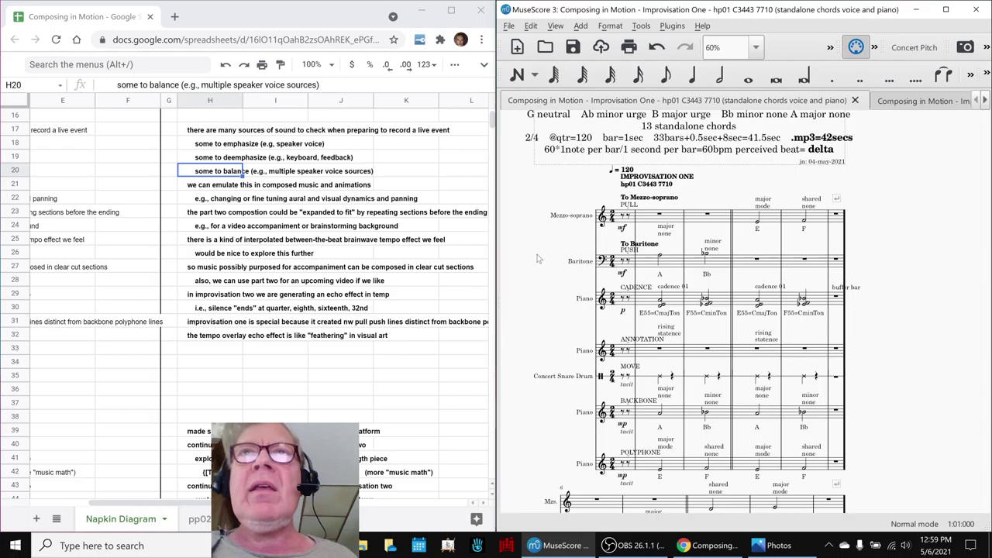
{"action": "key", "text": "space"}
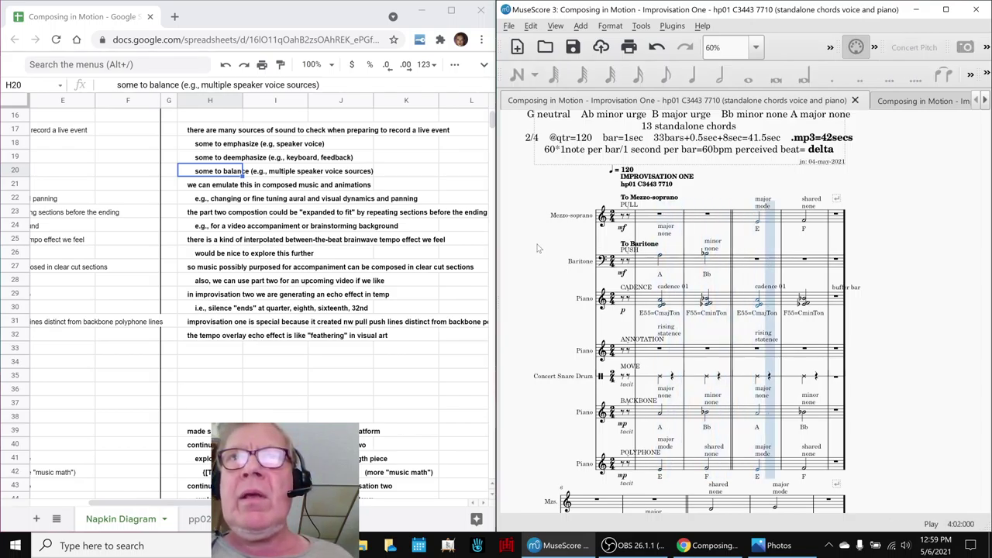
{"action": "key", "text": "space"}
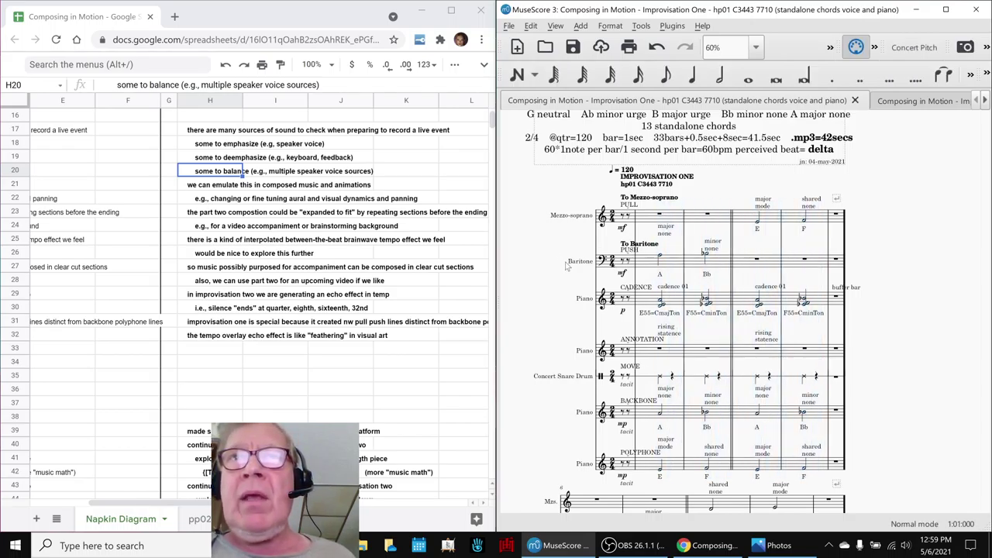
Step: Inspect measure 2 of the CADENCE, BACKBONE and POLYPHONE piano staves and adjust a Mixer slider
{"action": "left_click", "coordinate": [646, 303]}
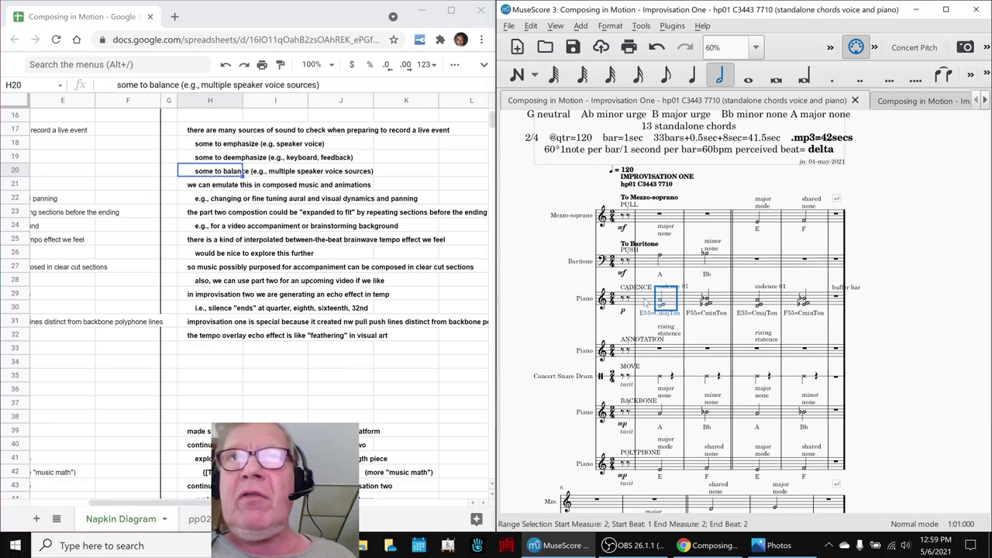
{"action": "left_click", "coordinate": [643, 428]}
{"action": "left_click", "coordinate": [644, 468]}
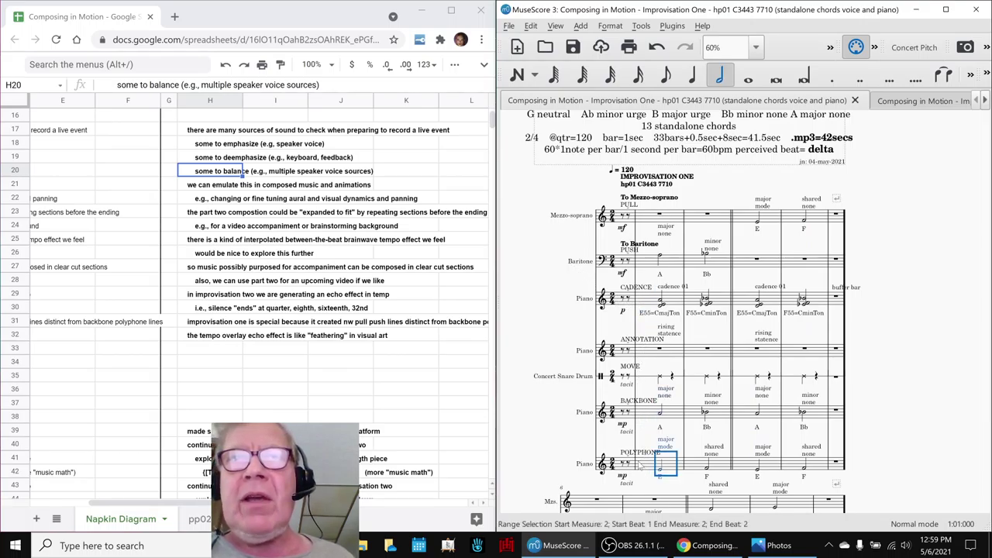
{"action": "left_click", "coordinate": [626, 433]}
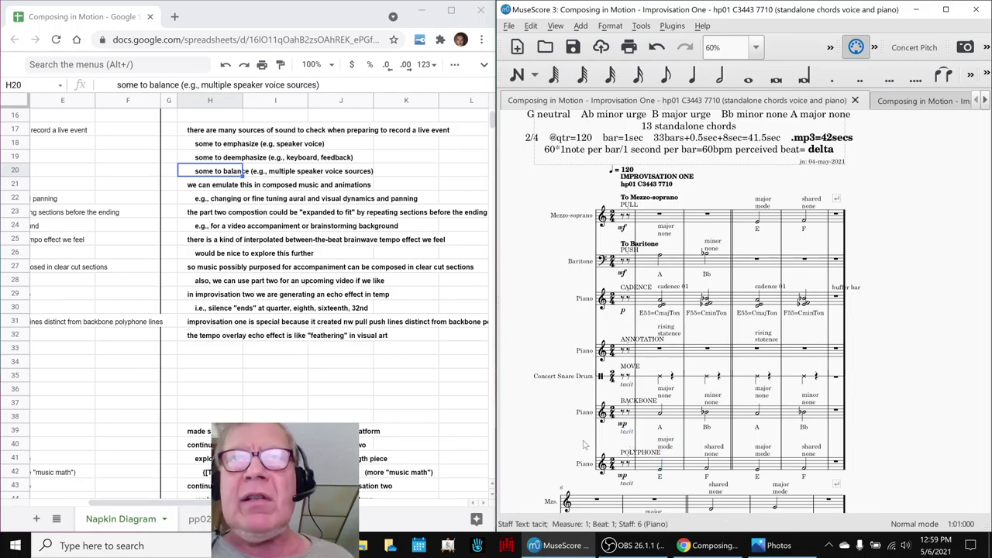
{"action": "key", "text": "F10"}
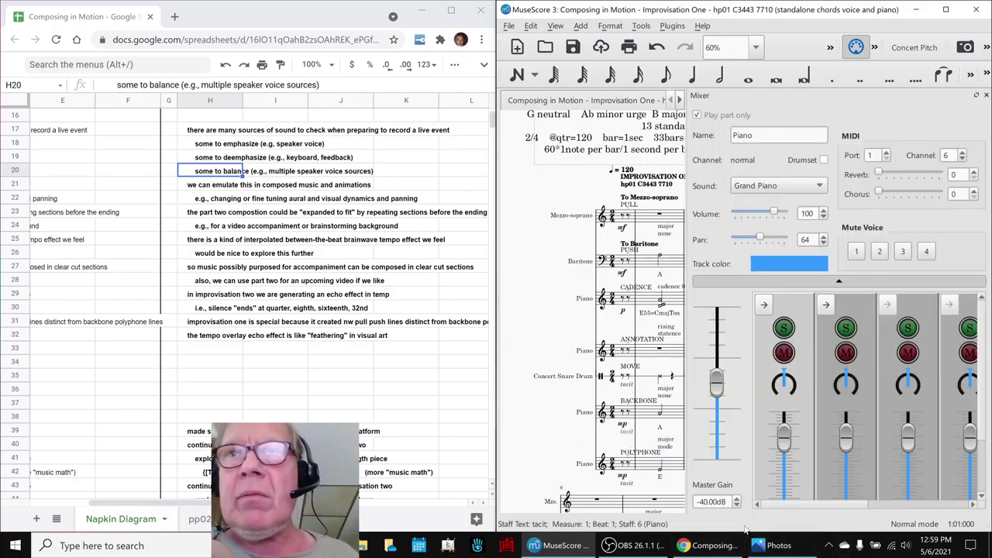
{"action": "left_click_drag", "start_coordinate": [815, 504], "coordinate": [916, 503]}
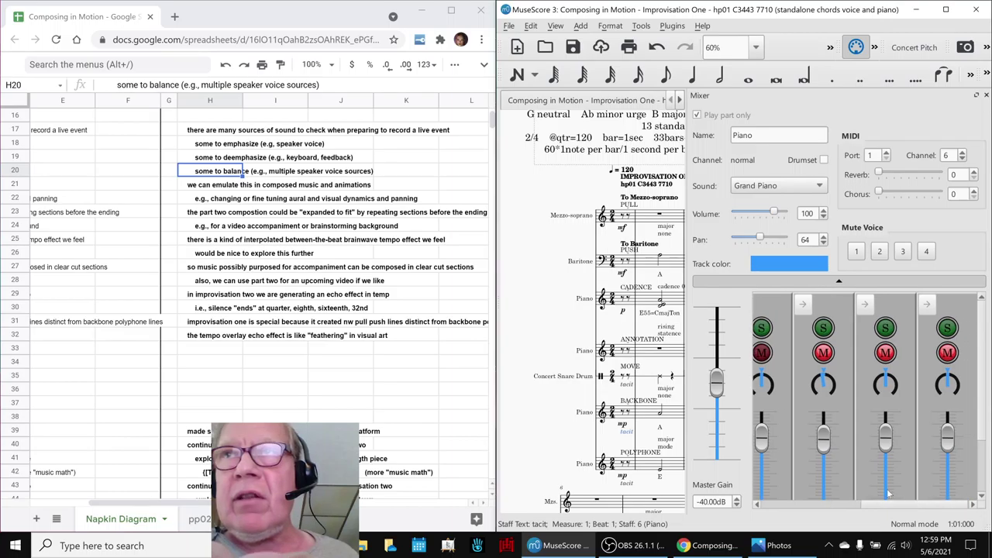
{"action": "key", "text": "F10"}
{"action": "left_click", "coordinate": [533, 318]}
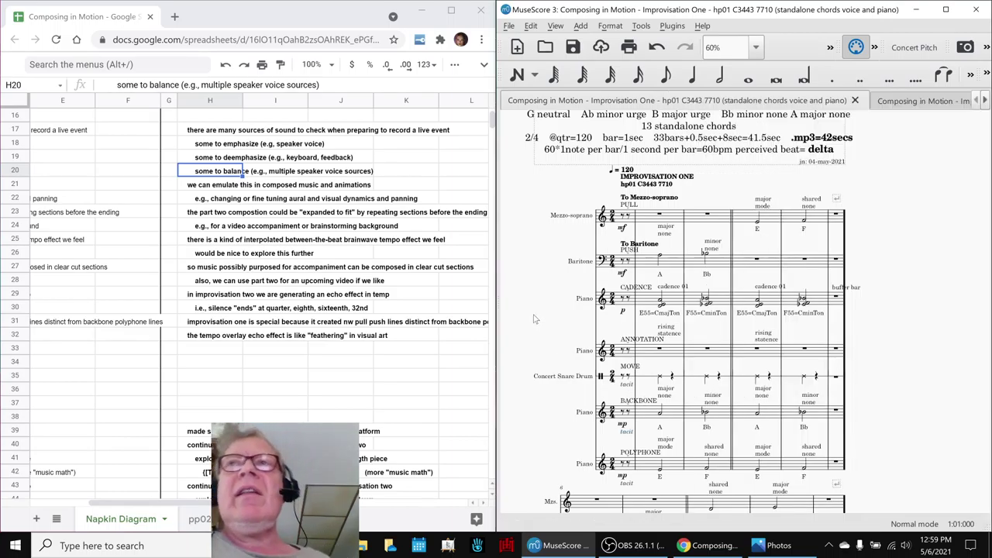
Step: Bring the Improvisation Three score into view via the tab bar
{"action": "left_click", "coordinate": [922, 104]}
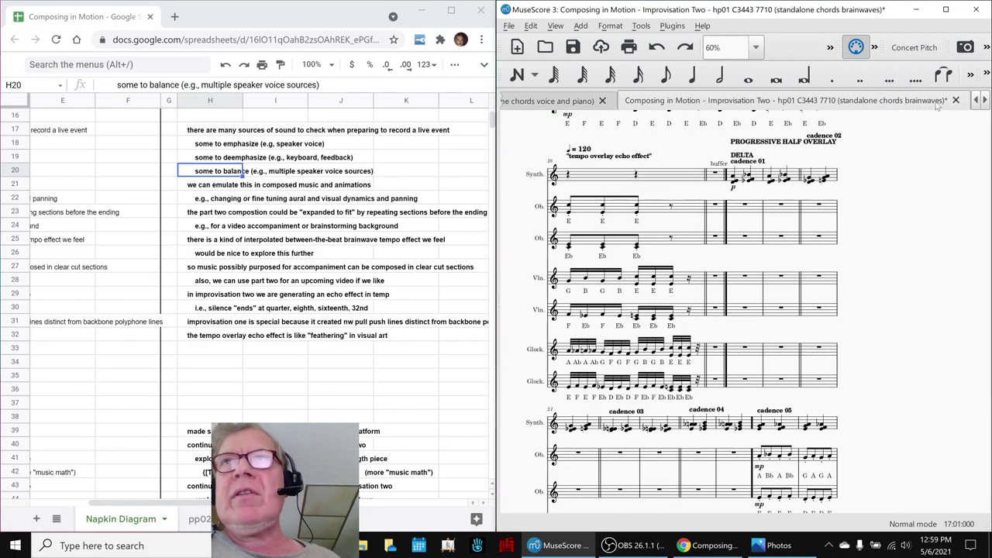
{"action": "left_click", "coordinate": [986, 101]}
{"action": "left_click", "coordinate": [944, 107]}
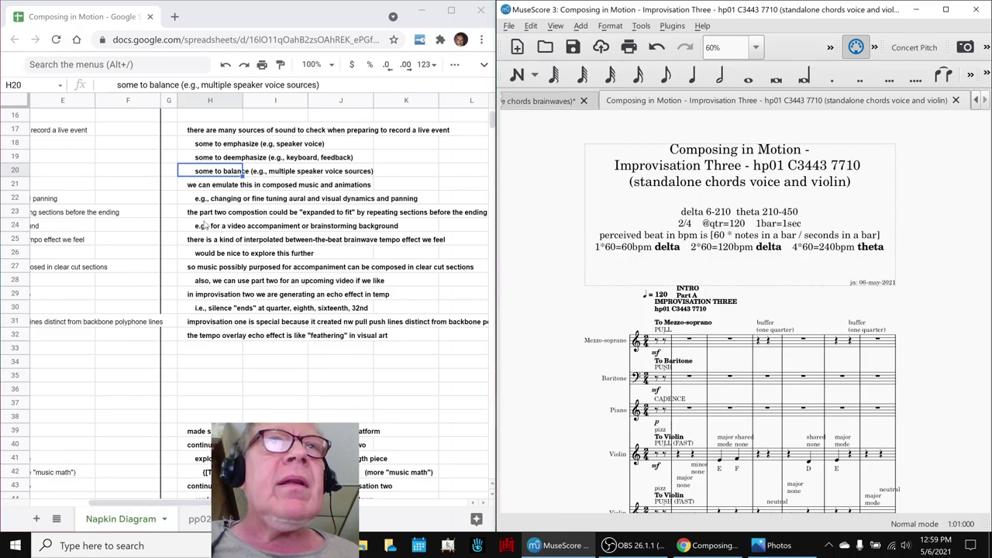
Step: Review the H21 and H23 notes on emulating this in music and expanding part two, then show Improvisation One
{"action": "left_click", "coordinate": [191, 190]}
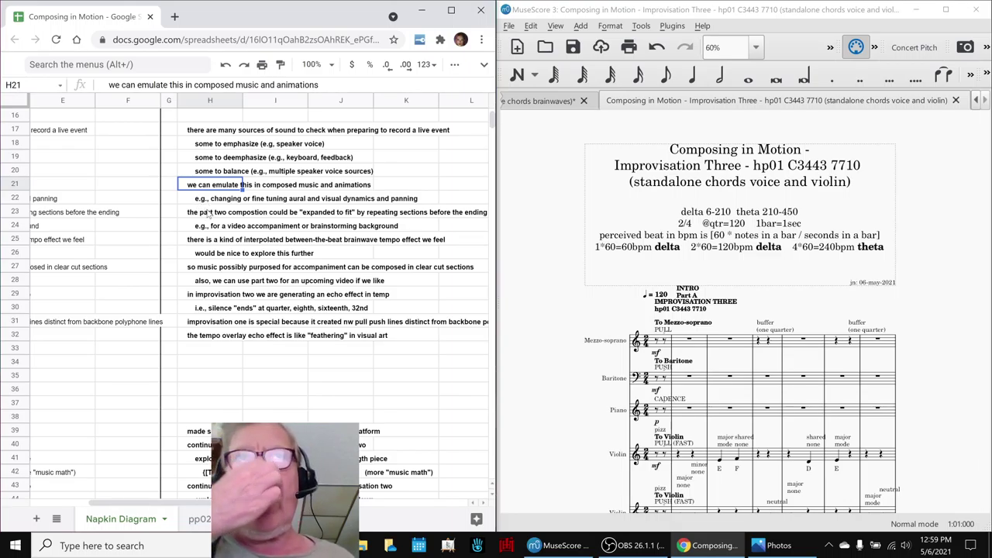
{"action": "left_click", "coordinate": [209, 214]}
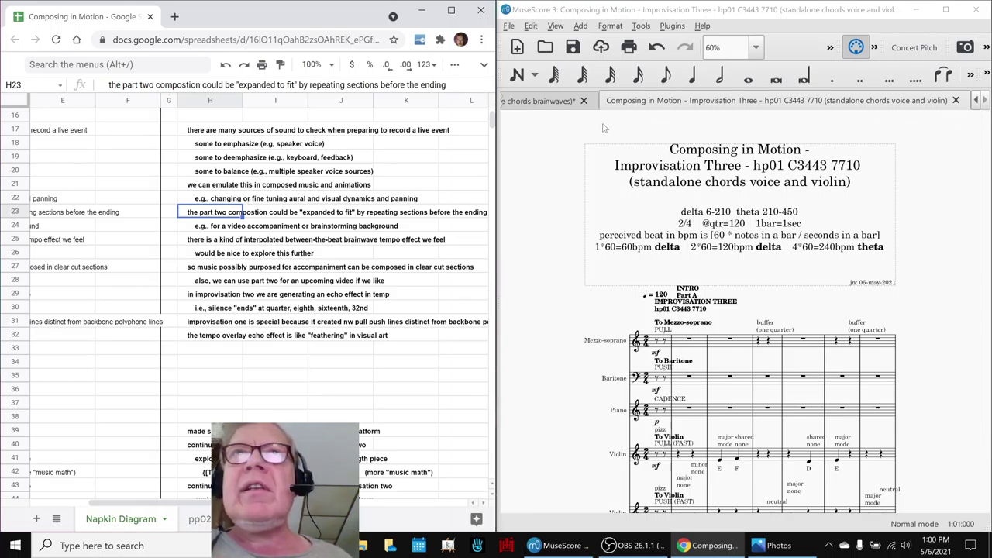
{"action": "left_click", "coordinate": [976, 101]}
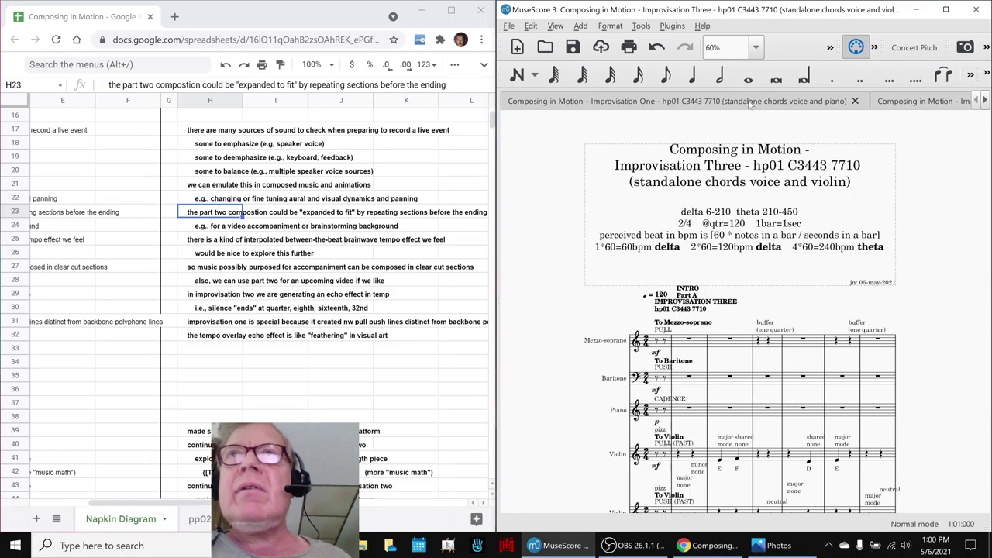
{"action": "left_click", "coordinate": [773, 107]}
Step: Show Improvisation Two and review the echo-effect and feathering notes in H29 and H32
{"action": "left_click", "coordinate": [911, 107]}
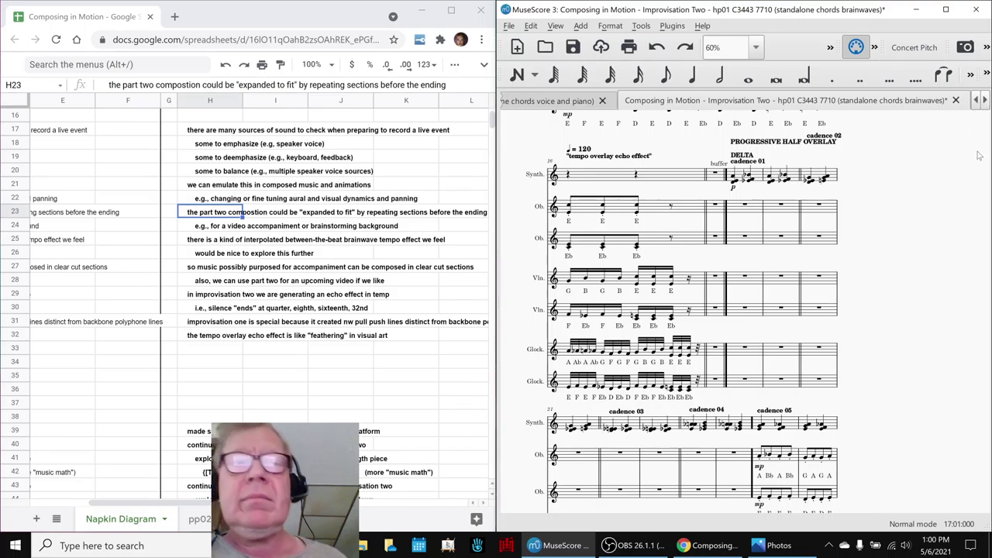
{"action": "left_click", "coordinate": [985, 102]}
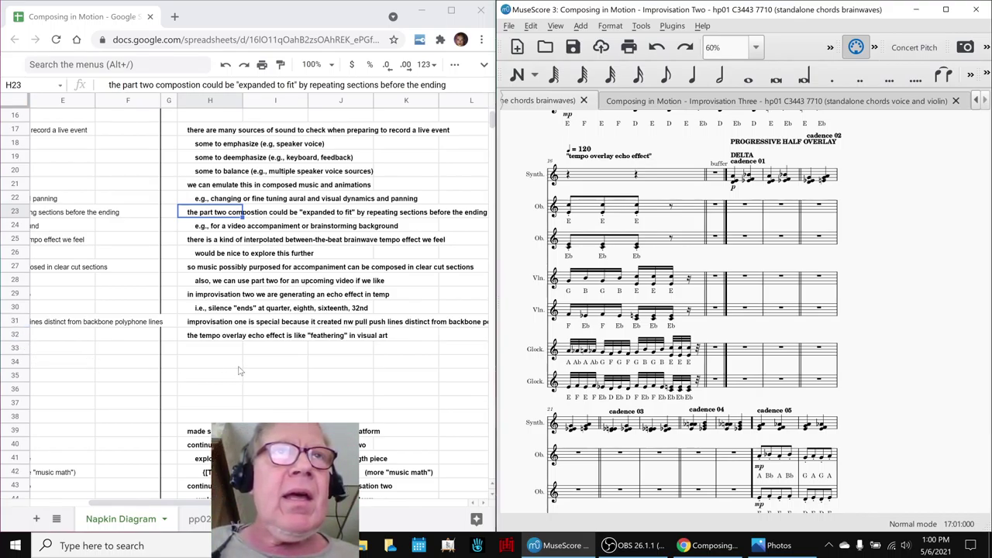
{"action": "left_click", "coordinate": [217, 296]}
{"action": "left_click", "coordinate": [210, 331]}
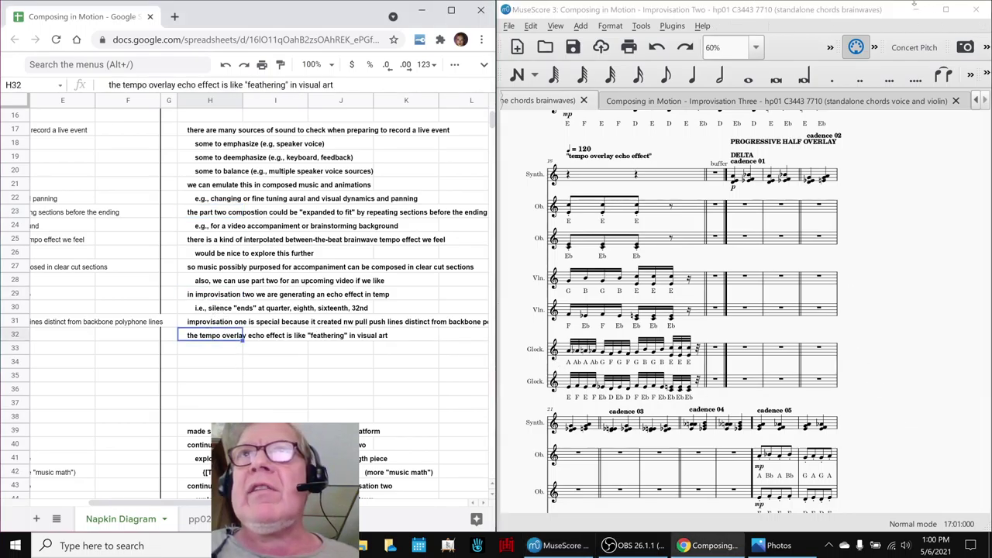
Step: Switch to Improvisation Three, start from measure 1, and play the voice-and-violin score through
{"action": "left_click", "coordinate": [719, 106]}
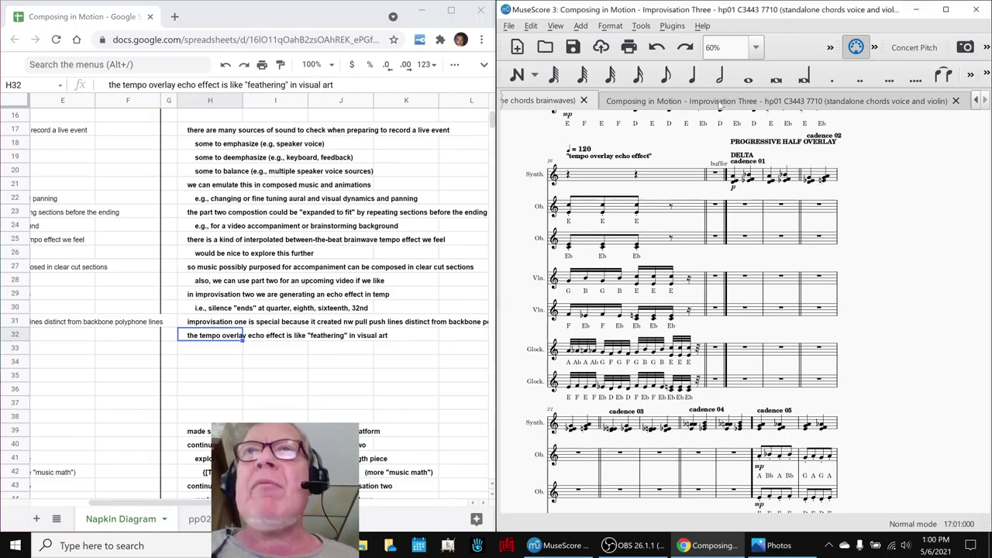
{"action": "scroll", "coordinate": [578, 291], "scroll_direction": "down", "scroll_amount": 3}
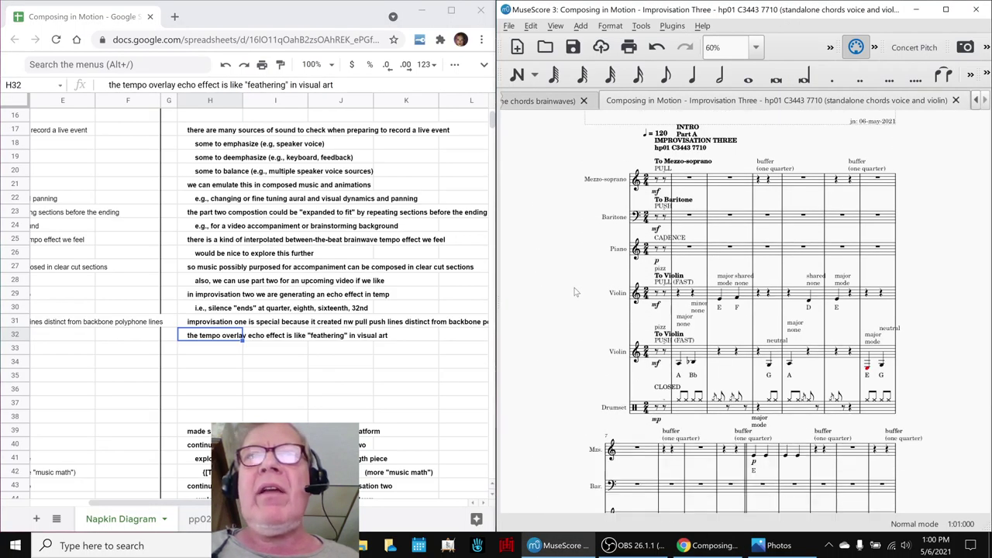
{"action": "scroll", "coordinate": [397, 405], "scroll_direction": "down", "scroll_amount": 2}
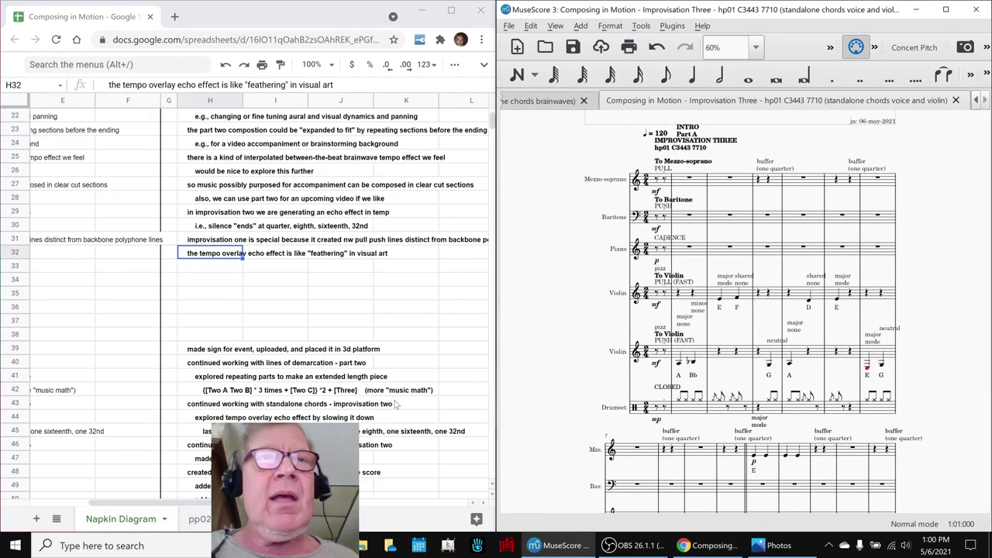
{"action": "left_click", "coordinate": [677, 186]}
{"action": "left_click", "coordinate": [575, 233]}
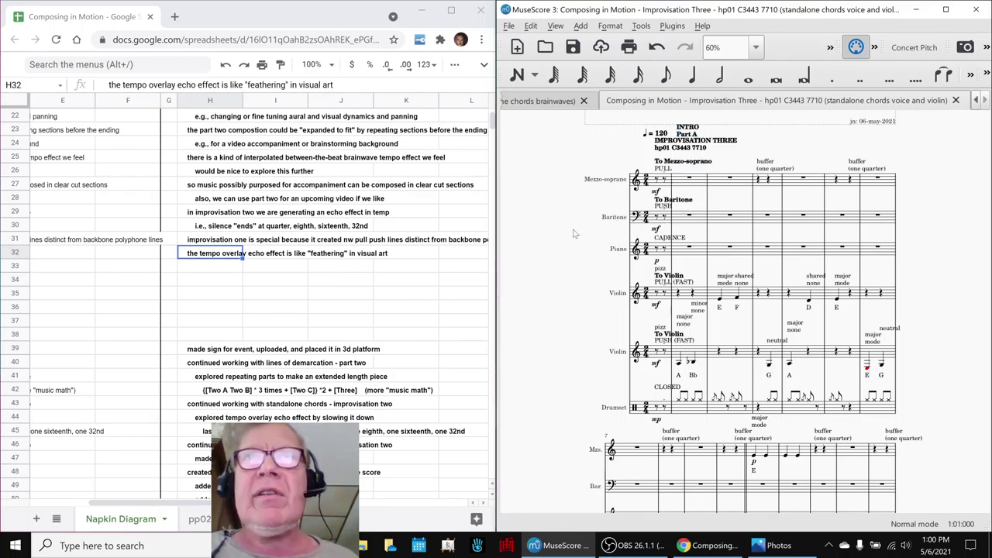
{"action": "key", "text": "space"}
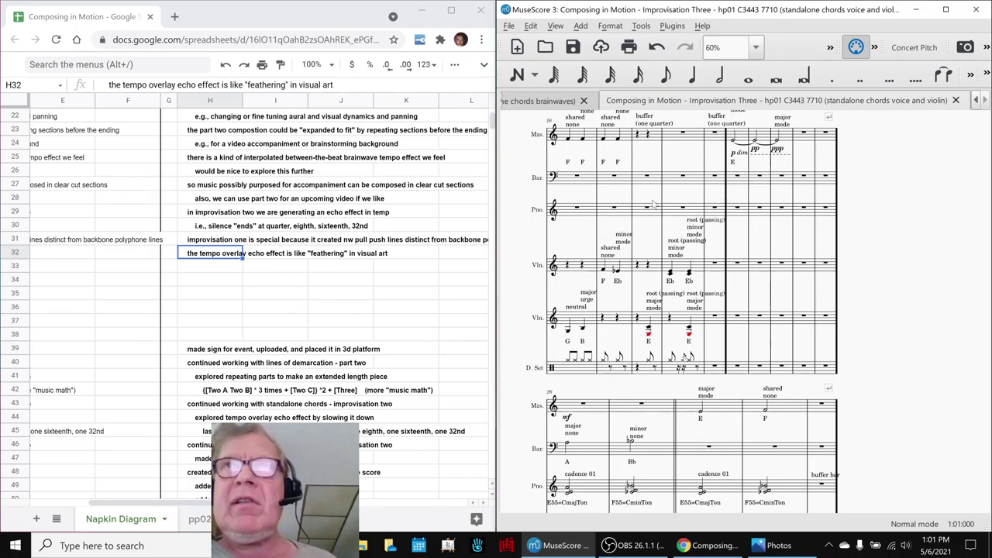
{"action": "key", "text": "space"}
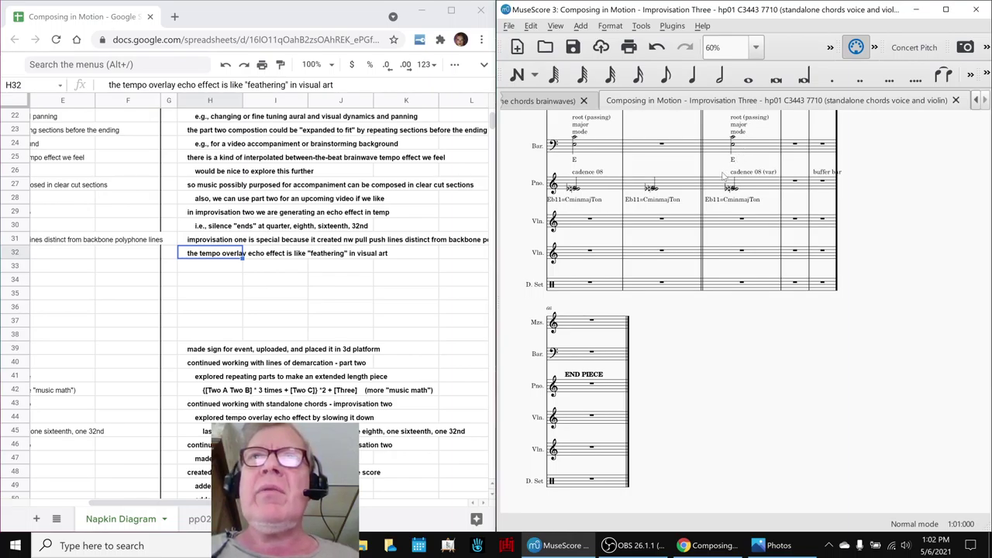
{"action": "key", "text": "ctrl+Home"}
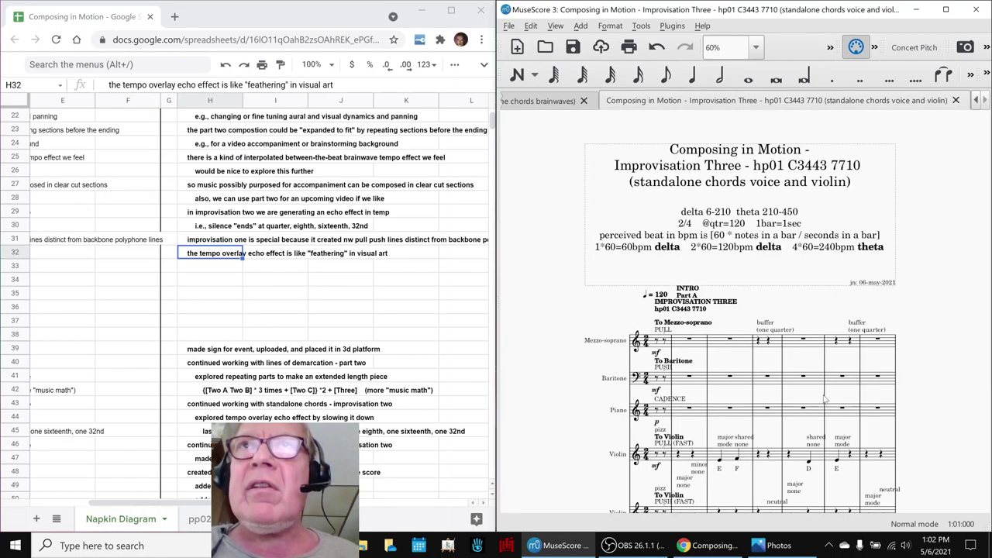
{"action": "left_click", "coordinate": [667, 255]}
{"action": "double_click", "coordinate": [710, 253]}
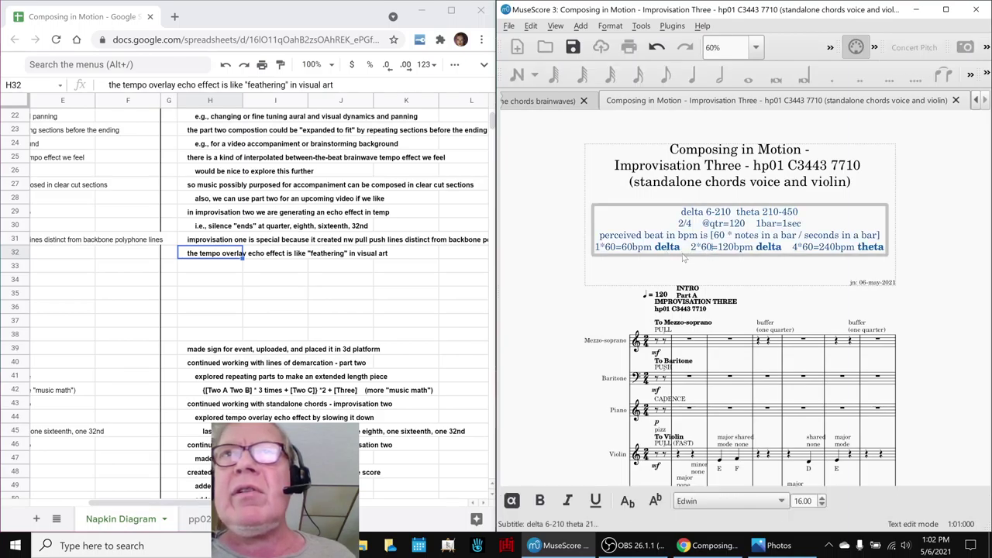
{"action": "left_click", "coordinate": [607, 280]}
{"action": "scroll", "coordinate": [587, 348], "scroll_direction": "down", "scroll_amount": 10}
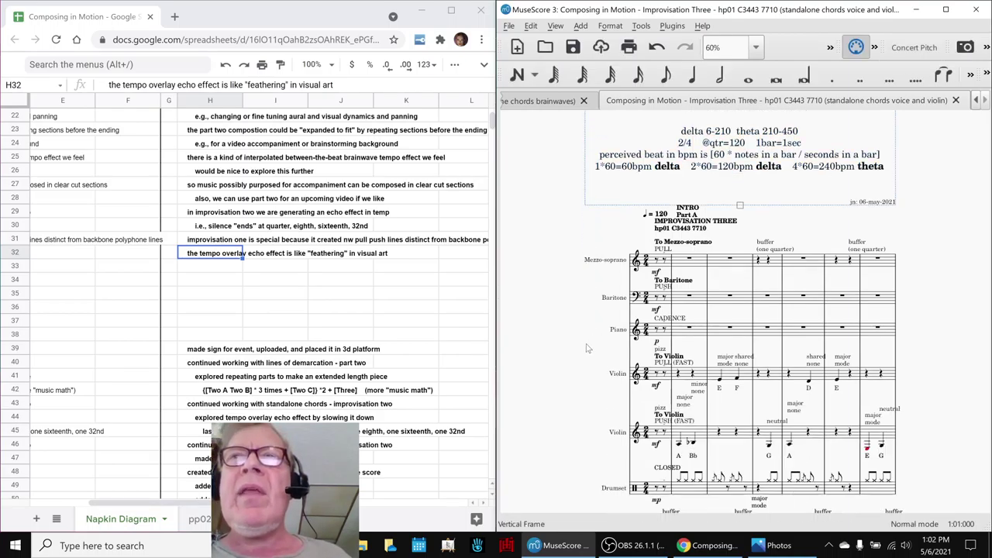
{"action": "scroll", "coordinate": [587, 348], "scroll_direction": "down", "scroll_amount": 3}
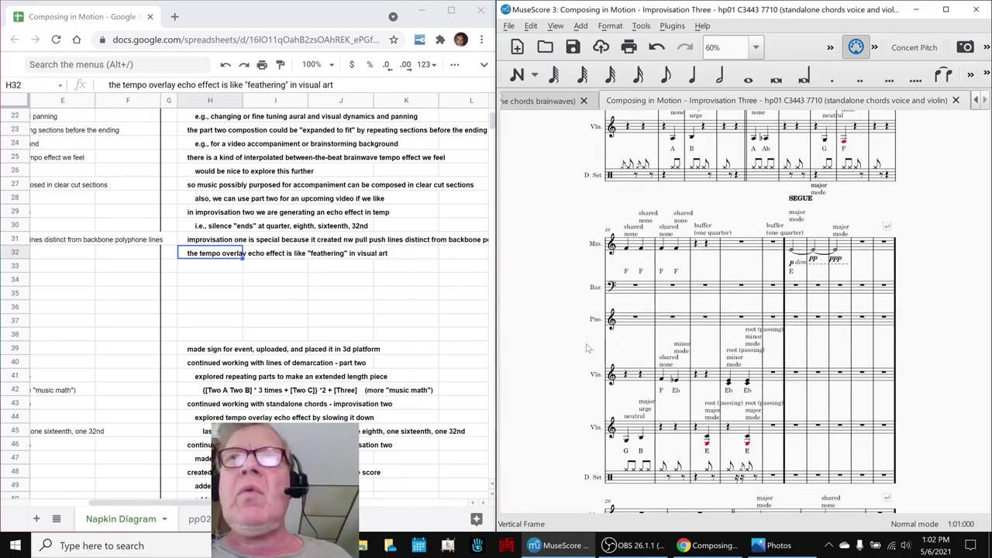
{"action": "scroll", "coordinate": [586, 348], "scroll_direction": "down", "scroll_amount": 2}
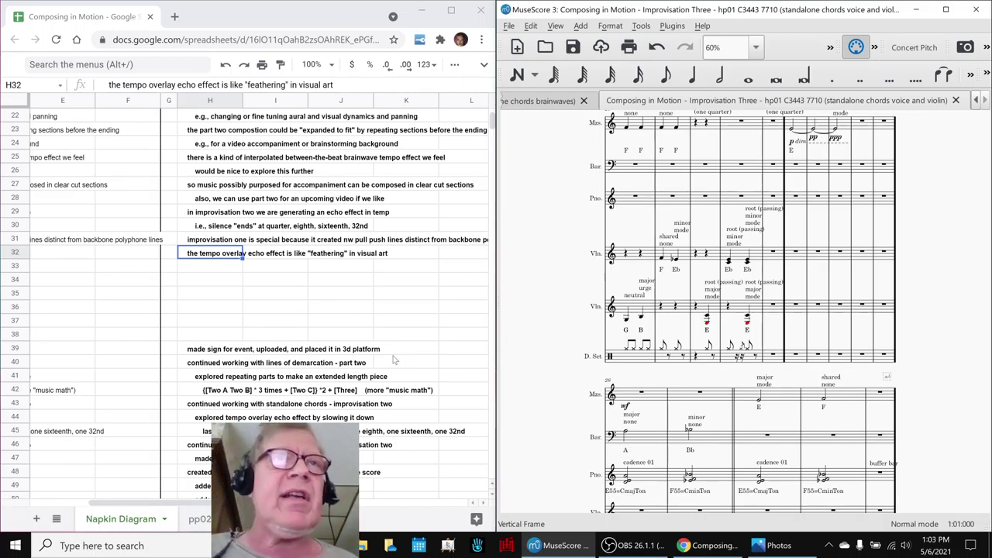
{"action": "left_click", "coordinate": [188, 350]}
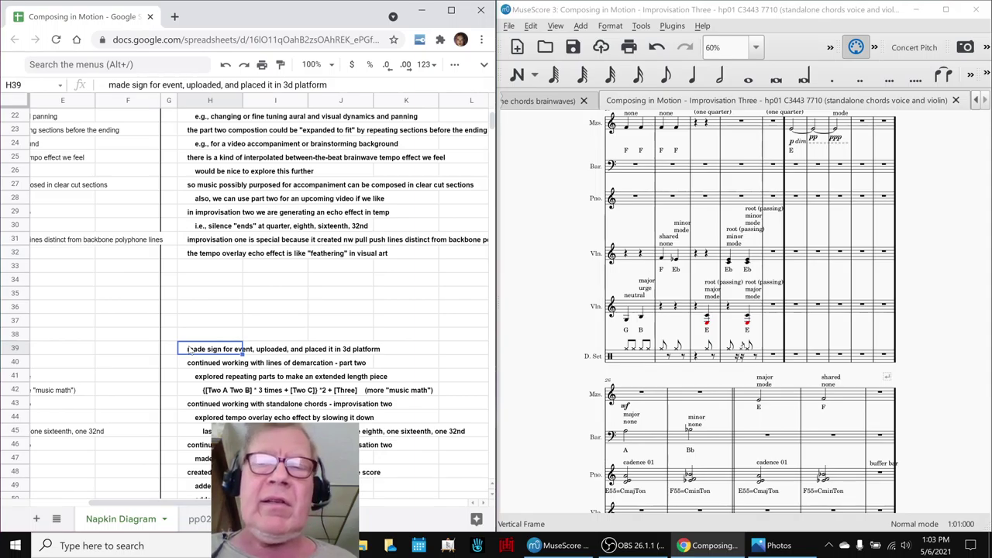
{"action": "key", "text": "Left"}
{"action": "key", "text": "Left"}
{"action": "key", "text": "Left"}
{"action": "key", "text": "Left"}
{"action": "key", "text": "Left"}
{"action": "key", "text": "Down"}
{"action": "key", "text": "Down"}
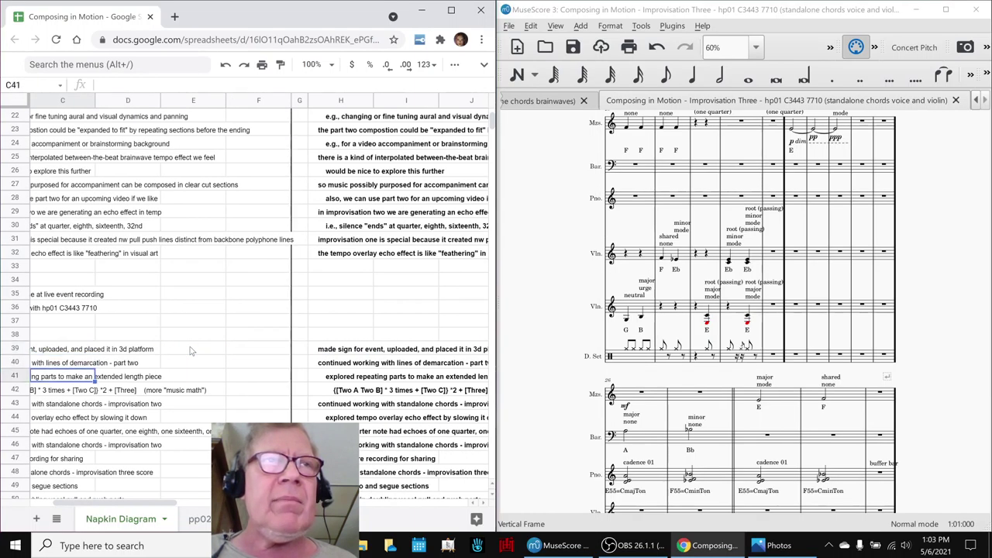
{"action": "key", "text": "Left"}
{"action": "key", "text": "Right"}
{"action": "key", "text": "Right"}
{"action": "key", "text": "Right"}
{"action": "key", "text": "Right"}
{"action": "key", "text": "Right"}
{"action": "key", "text": "Down"}
{"action": "key", "text": "Down"}
{"action": "key", "text": "Down"}
{"action": "key", "text": "Down"}
{"action": "key", "text": "Down"}
{"action": "key", "text": "Down"}
{"action": "key", "text": "Down"}
{"action": "key", "text": "Down"}
{"action": "key", "text": "Down"}
{"action": "key", "text": "Down"}
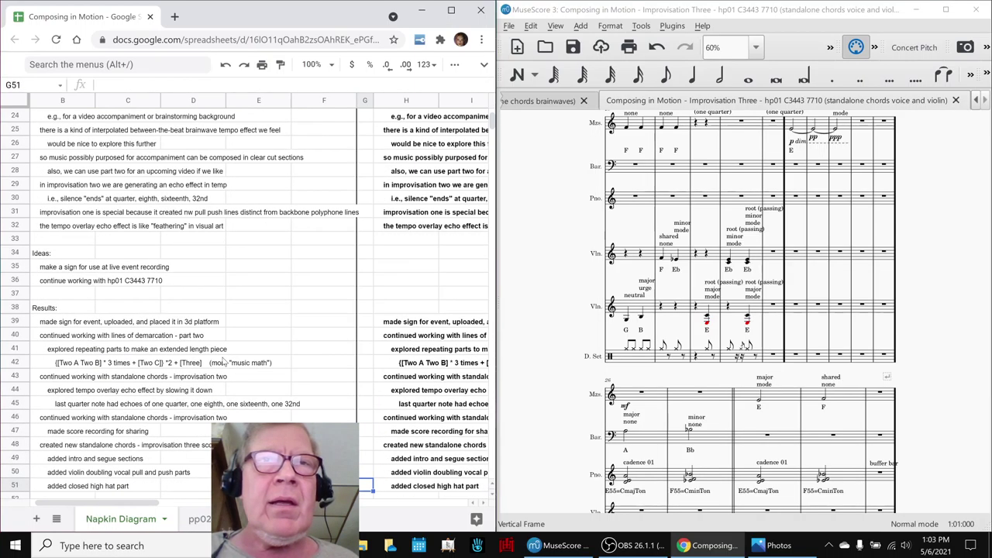
{"action": "key", "text": "Down"}
{"action": "key", "text": "Down"}
{"action": "key", "text": "Down"}
{"action": "key", "text": "Down"}
{"action": "key", "text": "Down"}
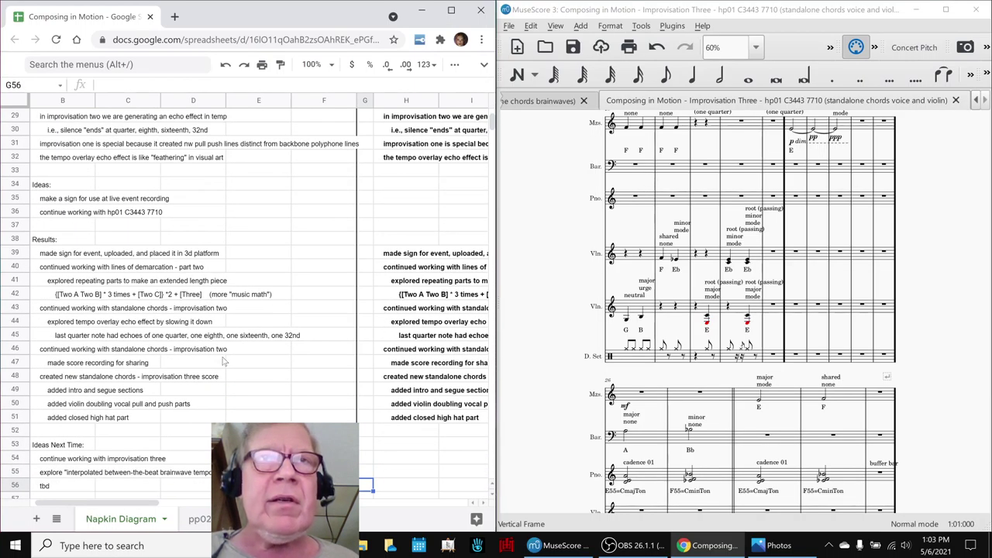
{"action": "key", "text": "Left"}
{"action": "key", "text": "Left"}
{"action": "key", "text": "Left"}
{"action": "key", "text": "Left"}
{"action": "key", "text": "Left"}
{"action": "key", "text": "Left"}
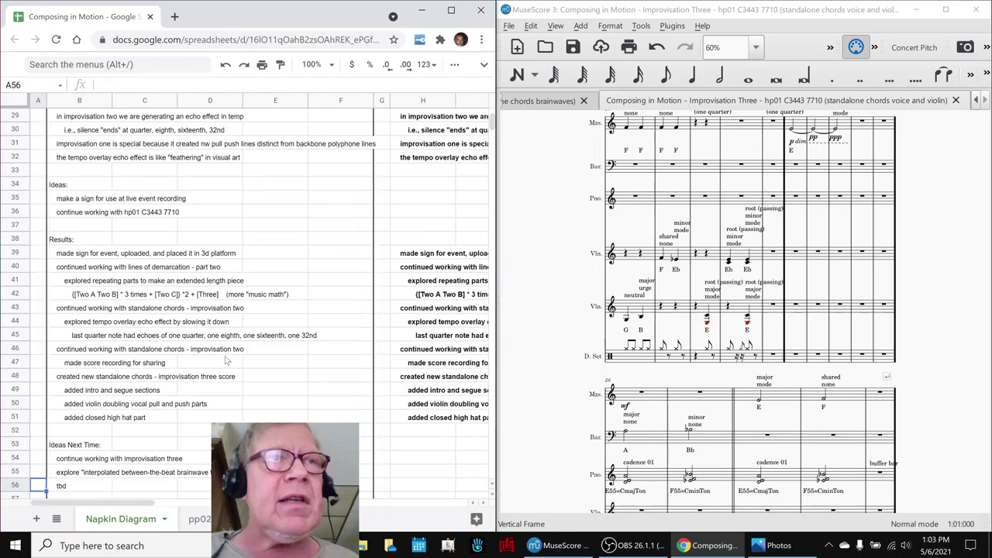
{"action": "key", "text": "Down"}
{"action": "key", "text": "Right"}
{"action": "key", "text": "Down"}
{"action": "key", "text": "Down"}
{"action": "key", "text": "Down"}
{"action": "key", "text": "Down"}
{"action": "key", "text": "Down"}
{"action": "key", "text": "Down"}
{"action": "key", "text": "Down"}
{"action": "key", "text": "Down"}
{"action": "key", "text": "Down"}
{"action": "key", "text": "Down"}
{"action": "key", "text": "Down"}
{"action": "key", "text": "Down"}
{"action": "key", "text": "Down"}
{"action": "key", "text": "Down"}
{"action": "key", "text": "Down"}
{"action": "key", "text": "Down"}
{"action": "key", "text": "Down"}
{"action": "key", "text": "Down"}
{"action": "key", "text": "Down"}
{"action": "key", "text": "Down"}
{"action": "key", "text": "Up"}
{"action": "key", "text": "Up"}
{"action": "key", "text": "Up"}
{"action": "key", "text": "Up"}
{"action": "key", "text": "Up"}
{"action": "key", "text": "Up"}
{"action": "key", "text": "Up"}
{"action": "key", "text": "Up"}
{"action": "key", "text": "Up"}
{"action": "key", "text": "Up"}
{"action": "key", "text": "Up"}
{"action": "key", "text": "Up"}
{"action": "key", "text": "Up"}
{"action": "key", "text": "Up"}
{"action": "key", "text": "Up"}
{"action": "key", "text": "Up"}
{"action": "key", "text": "Up"}
{"action": "key", "text": "Up"}
{"action": "key", "text": "Up"}
{"action": "key", "text": "Up"}
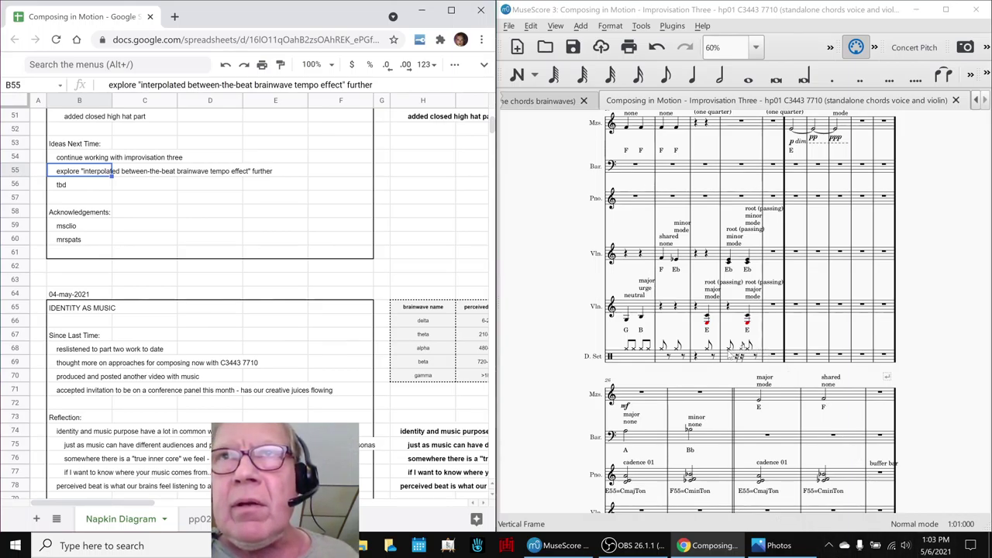
{"action": "left_click", "coordinate": [733, 355]}
Step: Play back from the drumset note, review both acknowledgement entries, and bring up OBS Studio
{"action": "key", "text": "space"}
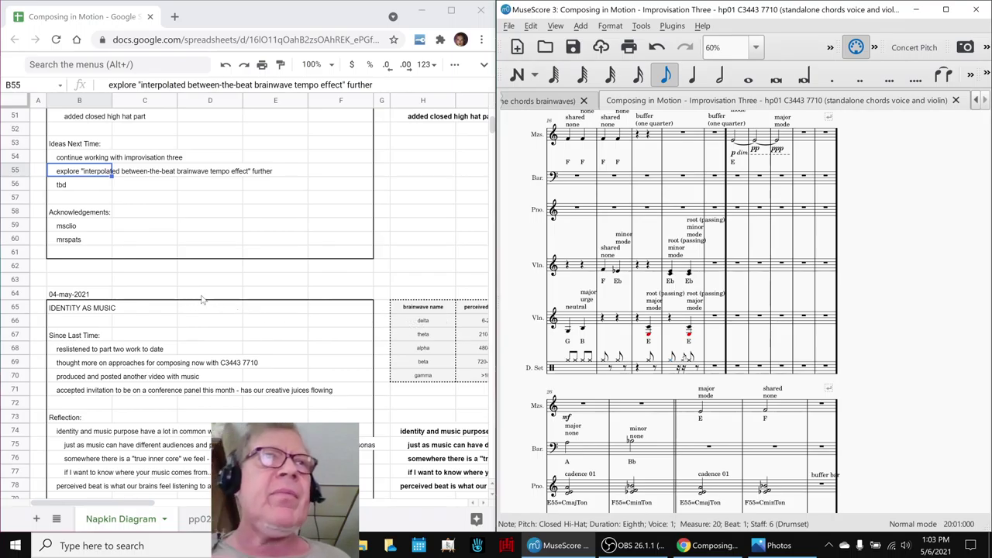
{"action": "left_click", "coordinate": [62, 228]}
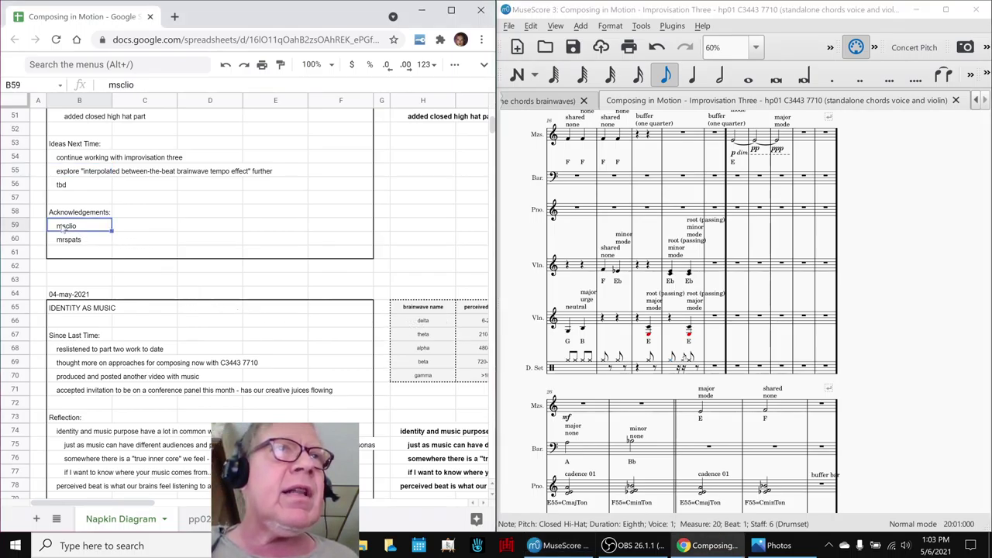
{"action": "left_click", "coordinate": [75, 244]}
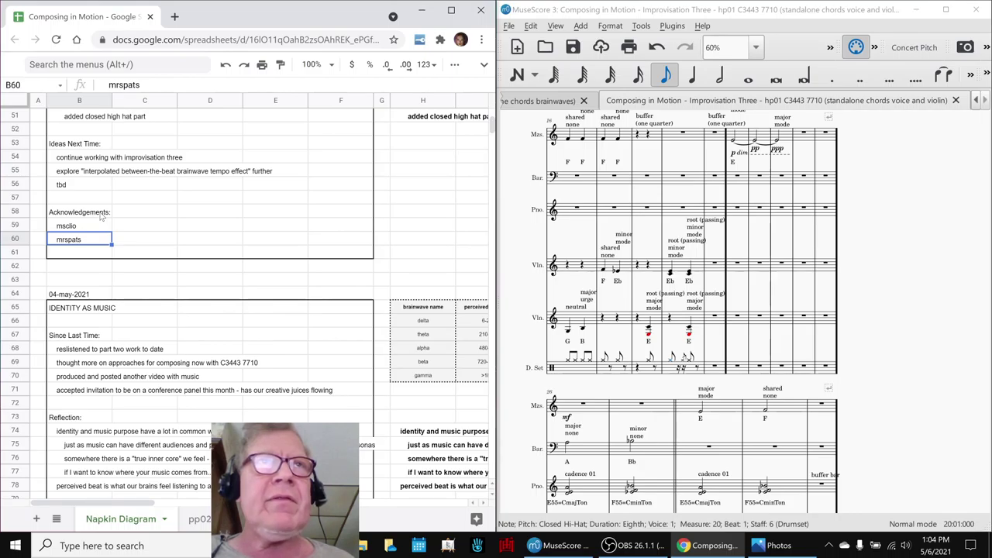
{"action": "left_click", "coordinate": [632, 547]}
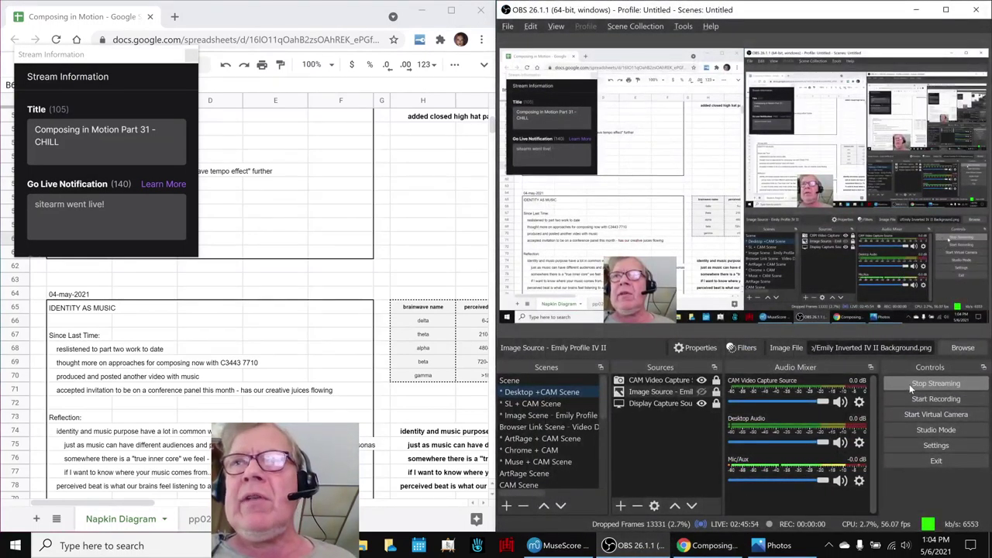